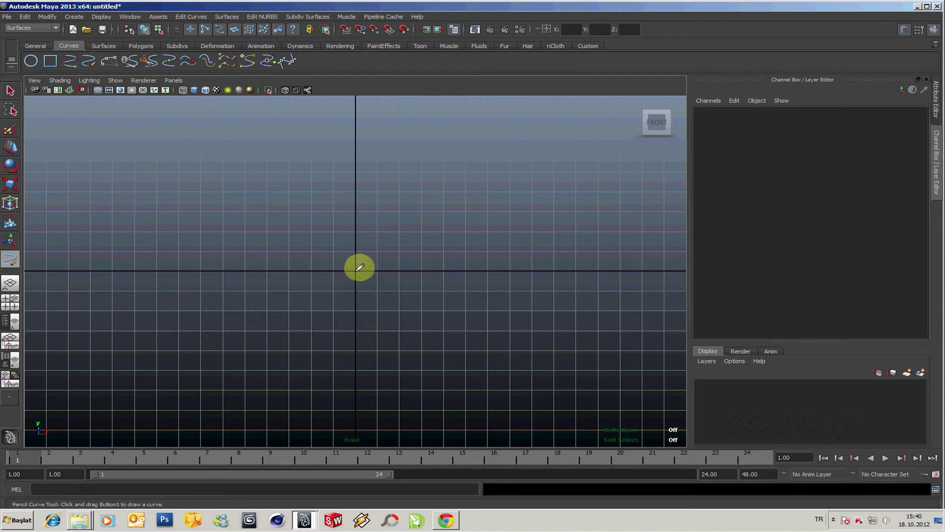
Pencil-draw an L-shaped profile curve from the origin upward in the front view, discarding a first attempt.
drag(358, 268, 328, 268)
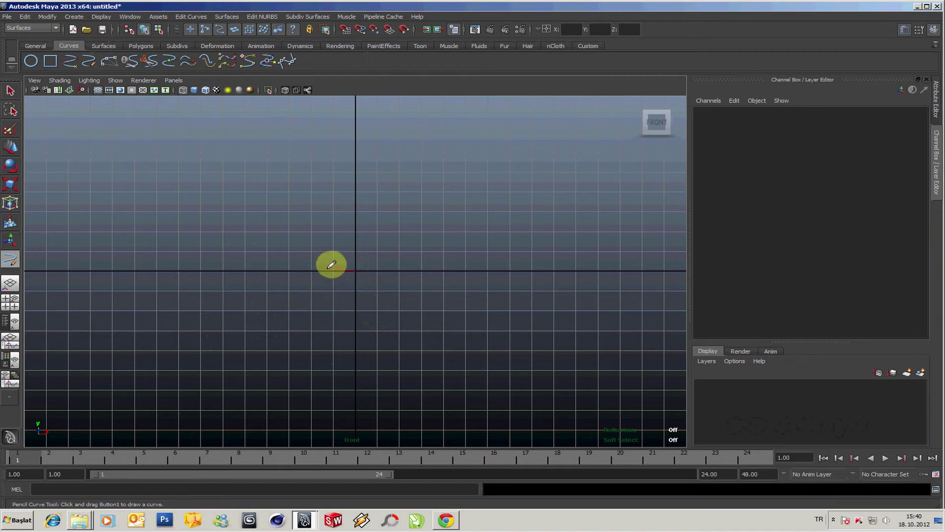
key(ctrl+z)
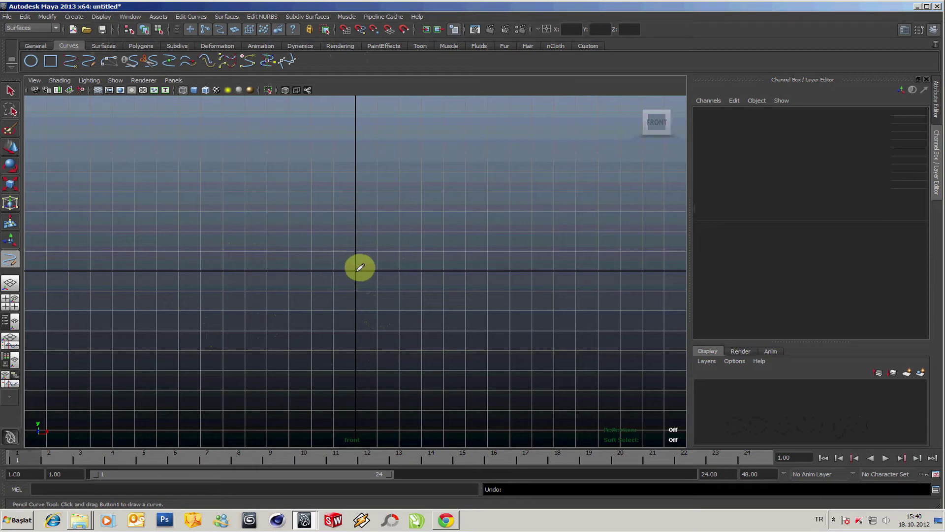
mouse_move(354, 269)
mouse_down()
mouse_move(277, 266)
mouse_move(263, 226)
mouse_move(264, 126)
mouse_up()
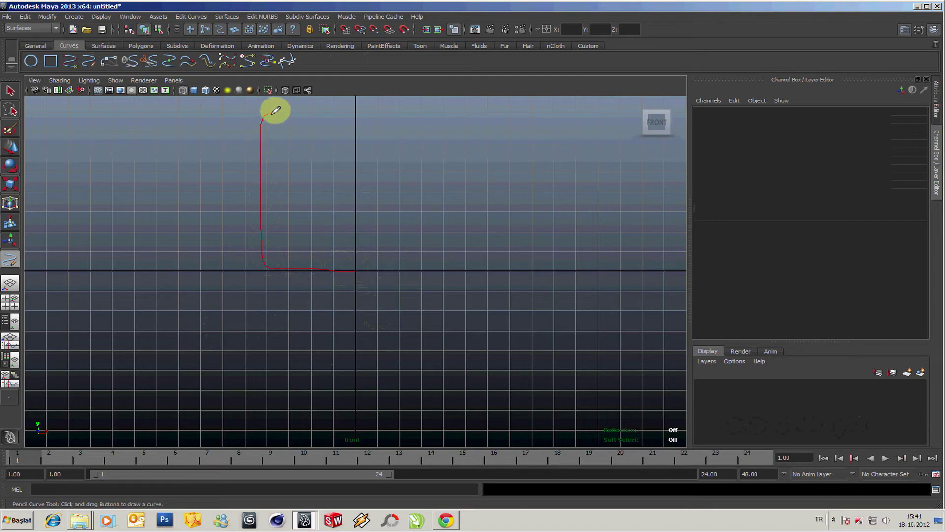
mouse_move(275, 122)
mouse_down()
mouse_move(276, 224)
mouse_move(295, 253)
mouse_move(354, 259)
mouse_up()
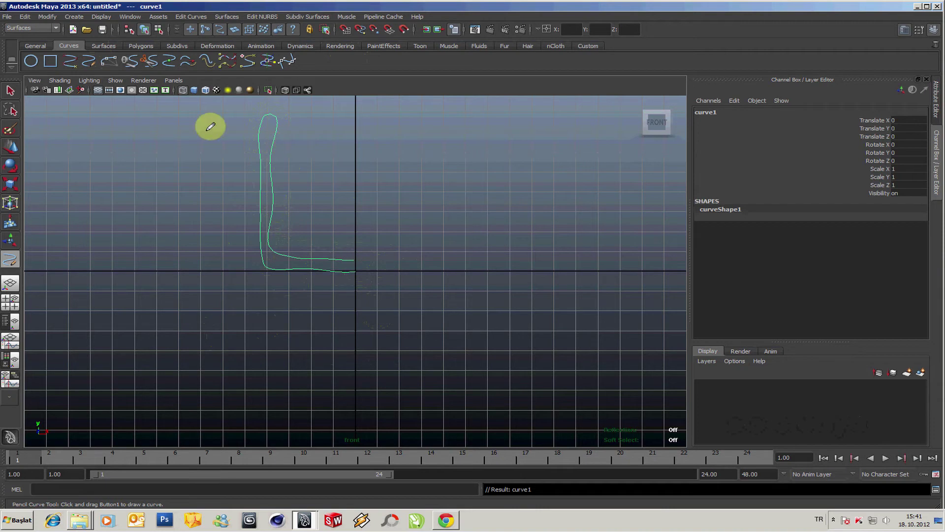
Select control points on the upright part of curve1 with the Scale tool active.
click(10, 90)
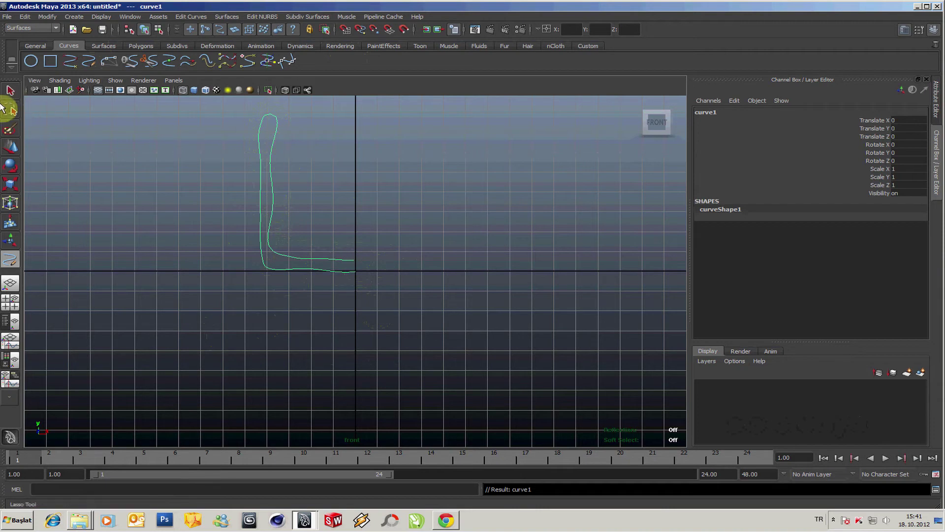
click(235, 168)
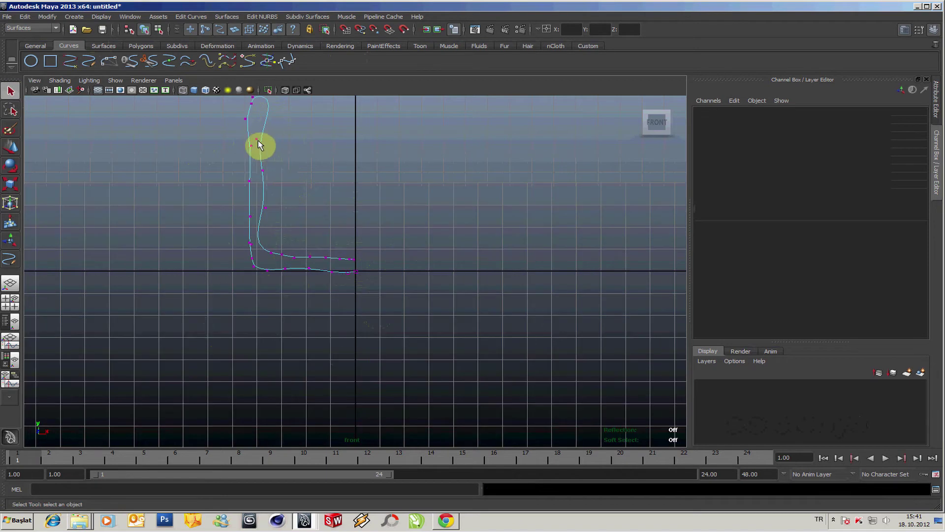
click(256, 140)
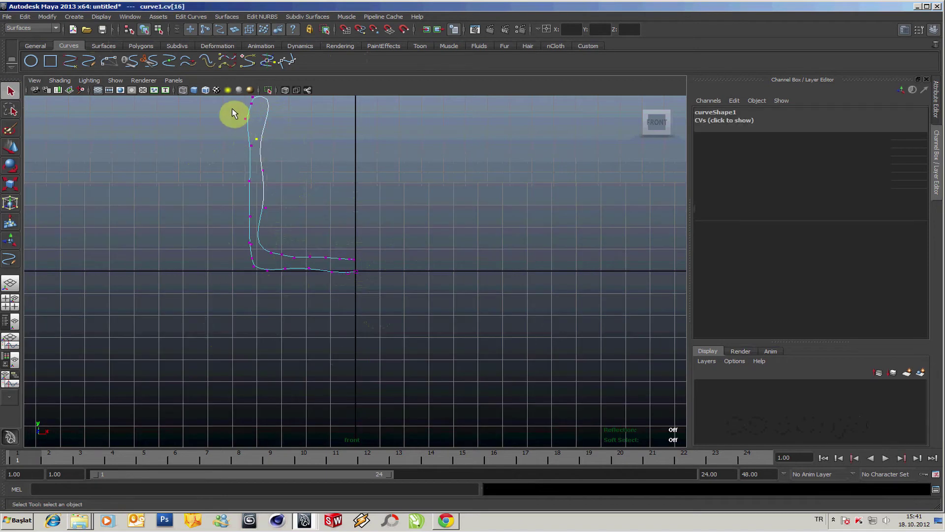
scroll(244, 140, down, 1)
click(9, 186)
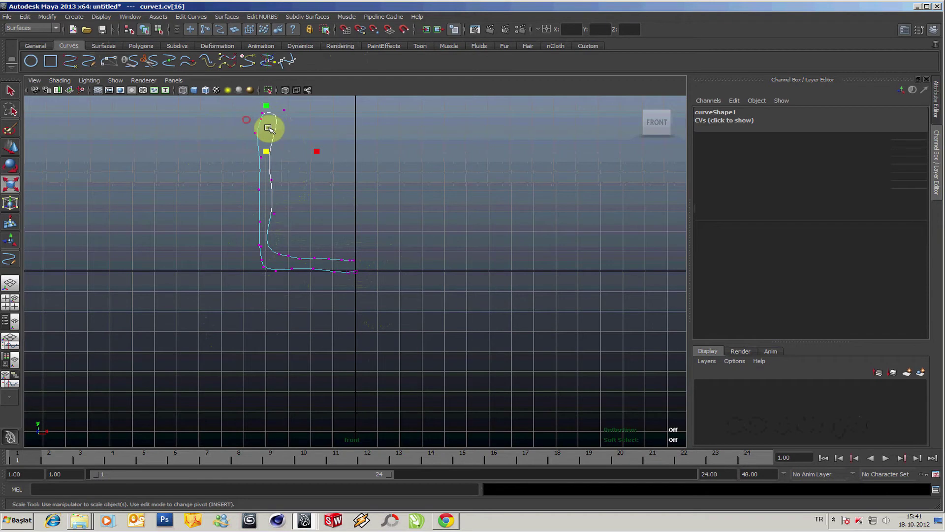
click(255, 132)
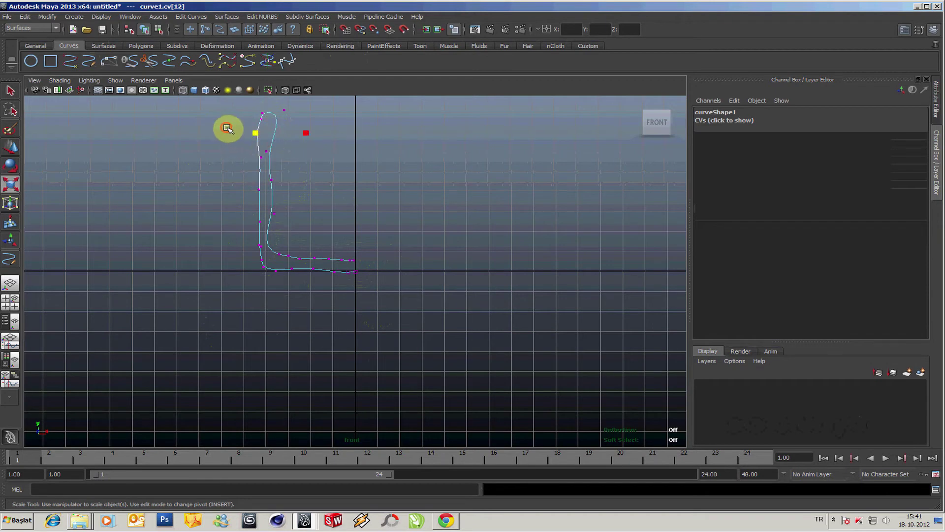
shift+click(264, 166)
mouse_move(240, 198)
mouse_down()
mouse_move(263, 248)
mouse_move(264, 233)
mouse_up()
Scale the upright stroke's control points inward horizontally and vertically to slim and straighten it.
drag(307, 180, 272, 183)
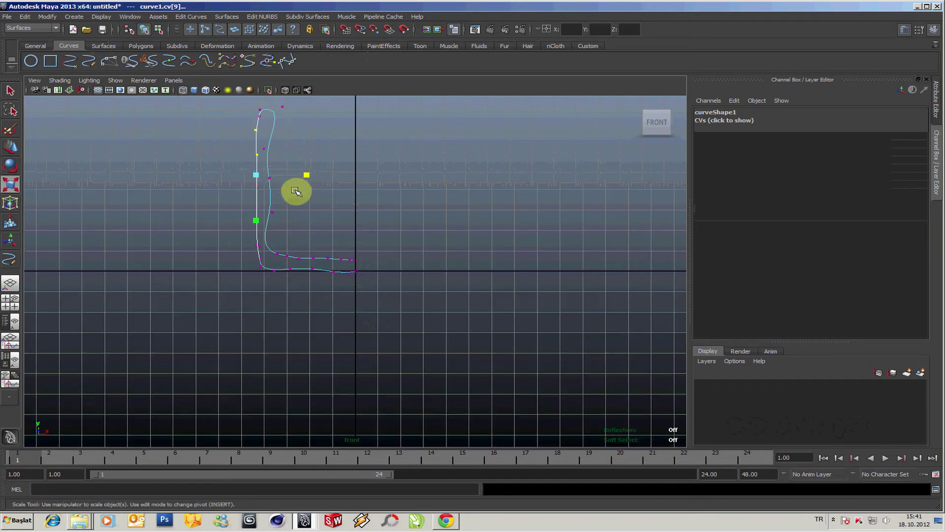
alt+middle_drag(296, 191, 295, 248)
scroll(296, 253, up, 2)
drag(282, 215, 251, 289)
mouse_move(203, 255)
mouse_down()
mouse_move(318, 266)
mouse_move(272, 267)
mouse_up()
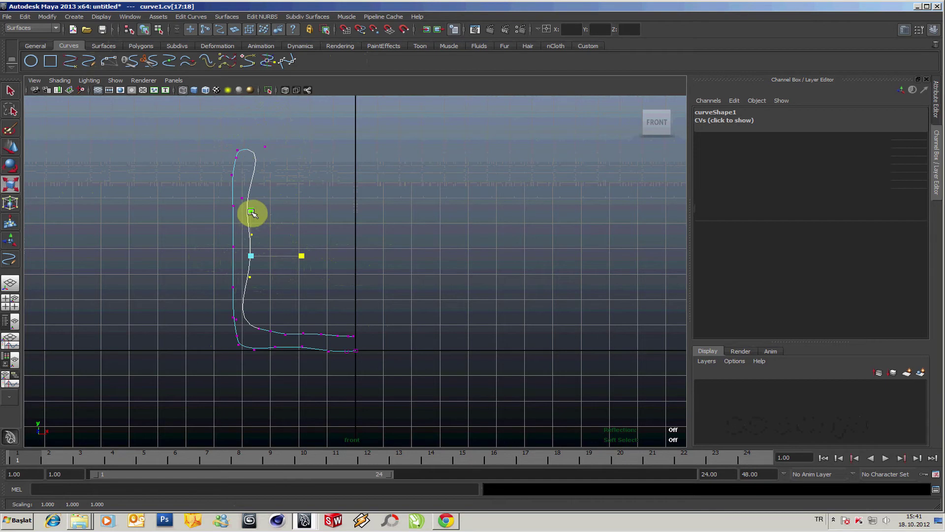
mouse_move(251, 211)
mouse_down()
mouse_move(251, 190)
mouse_move(251, 224)
mouse_up()
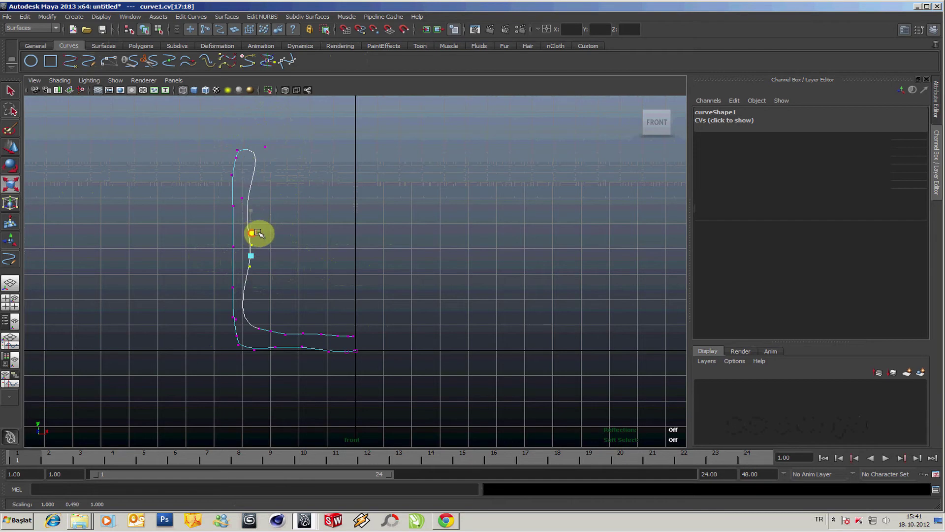
click(283, 256)
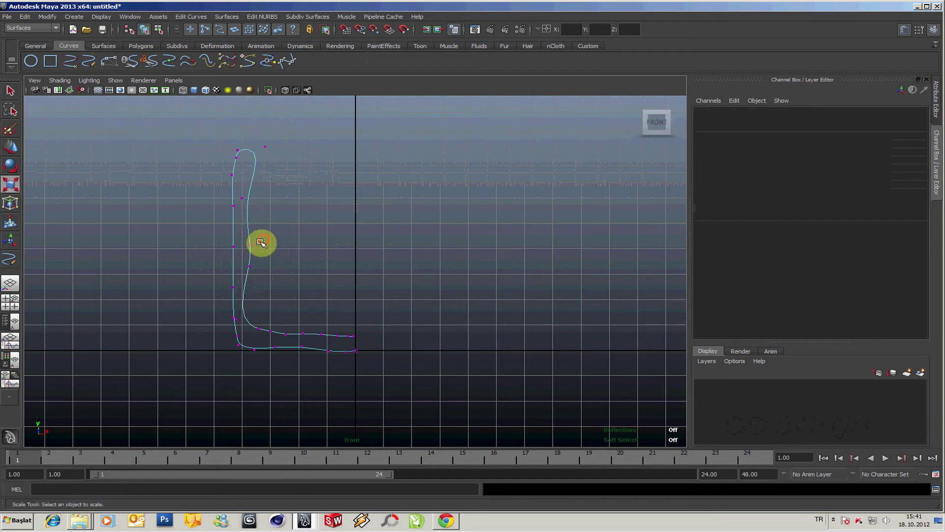
click(246, 255)
Nudge a control point on the upright stroke slightly left with the Move tool.
key(w)
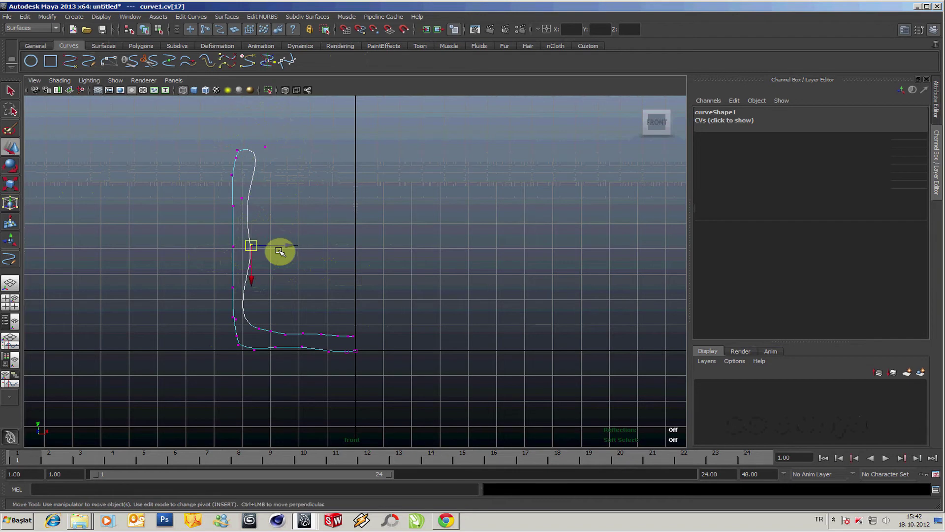
click(280, 246)
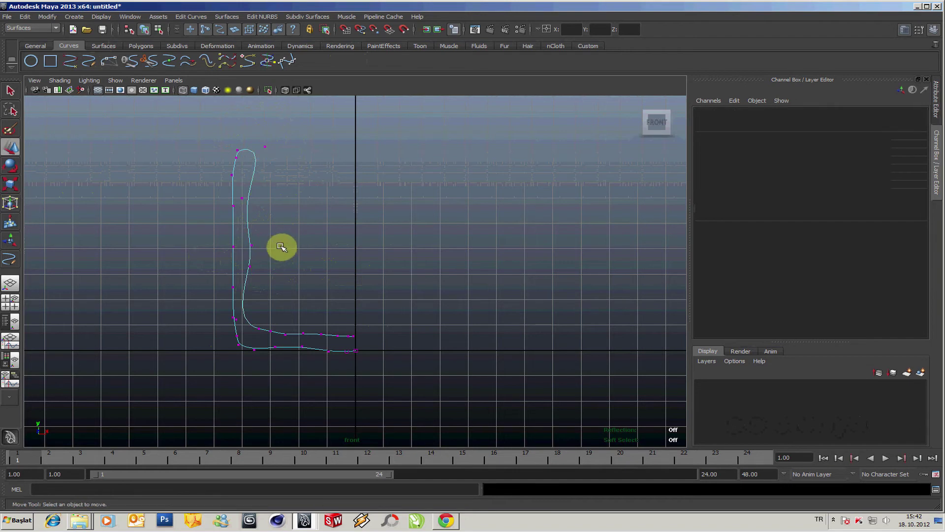
click(249, 247)
click(266, 248)
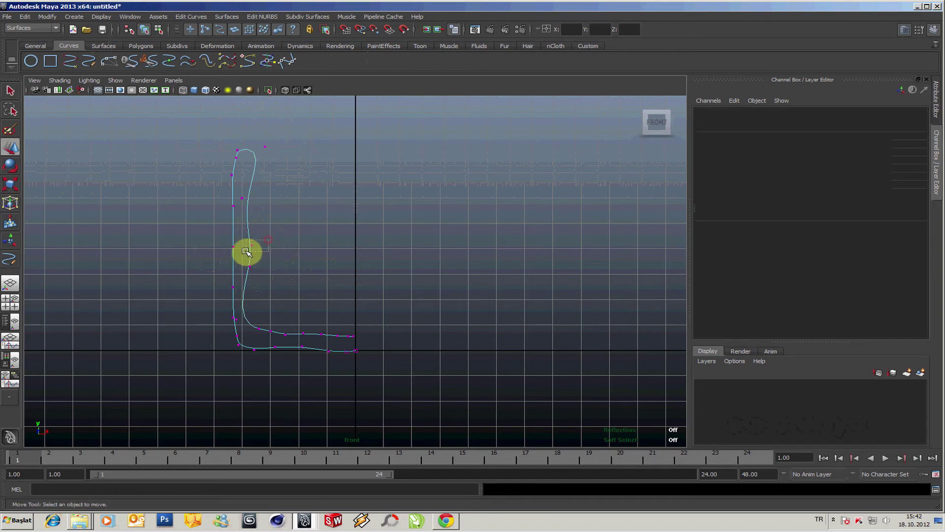
click(245, 252)
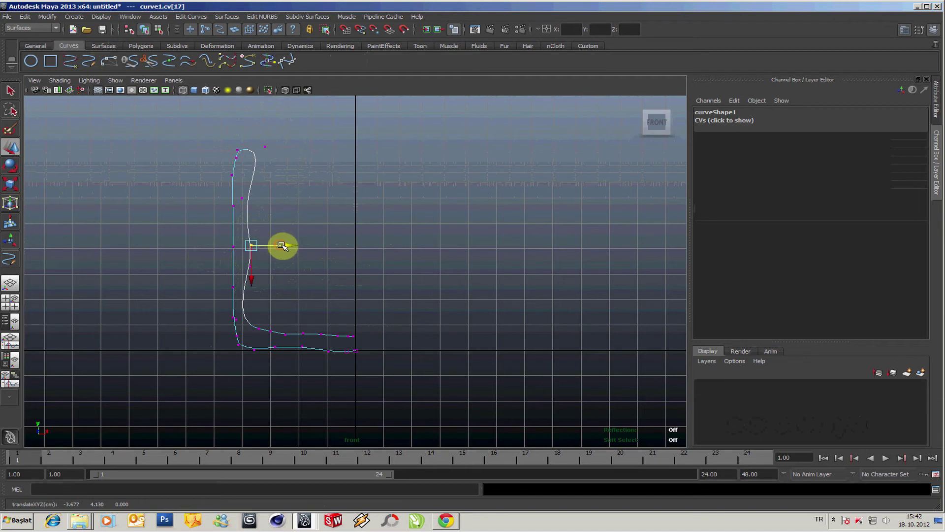
scroll(281, 245, up, 1)
mouse_move(274, 245)
mouse_down()
mouse_move(261, 263)
mouse_move(233, 273)
mouse_move(260, 268)
mouse_up()
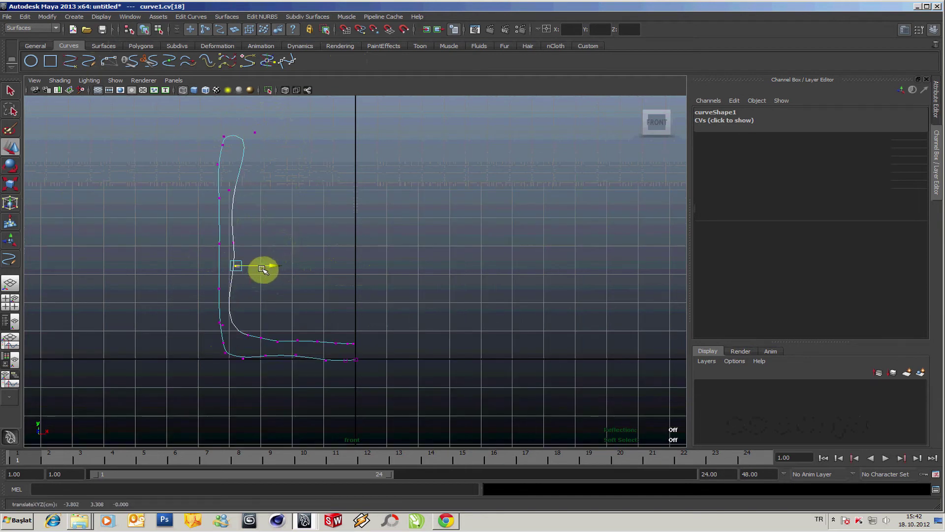
Reposition the top and end control points to tidy the curve's rounded upper end.
click(233, 141)
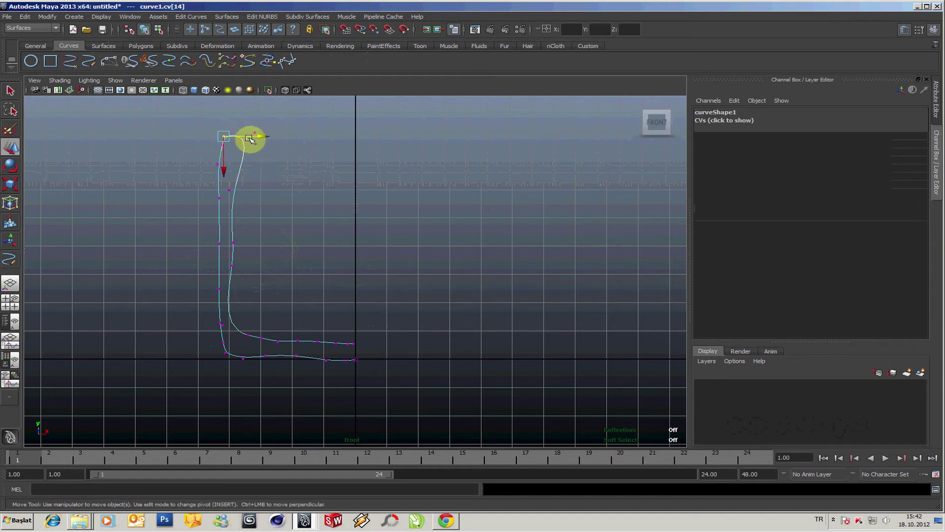
drag(249, 139, 252, 137)
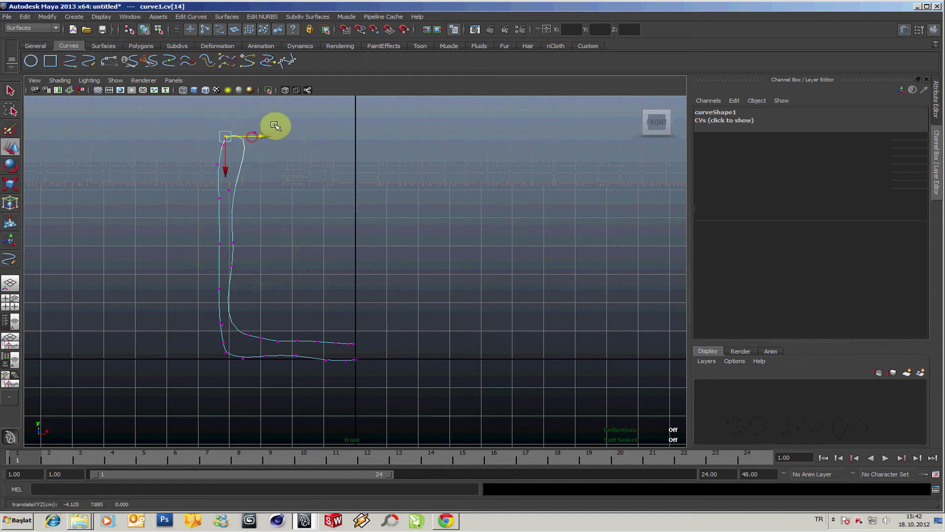
click(255, 133)
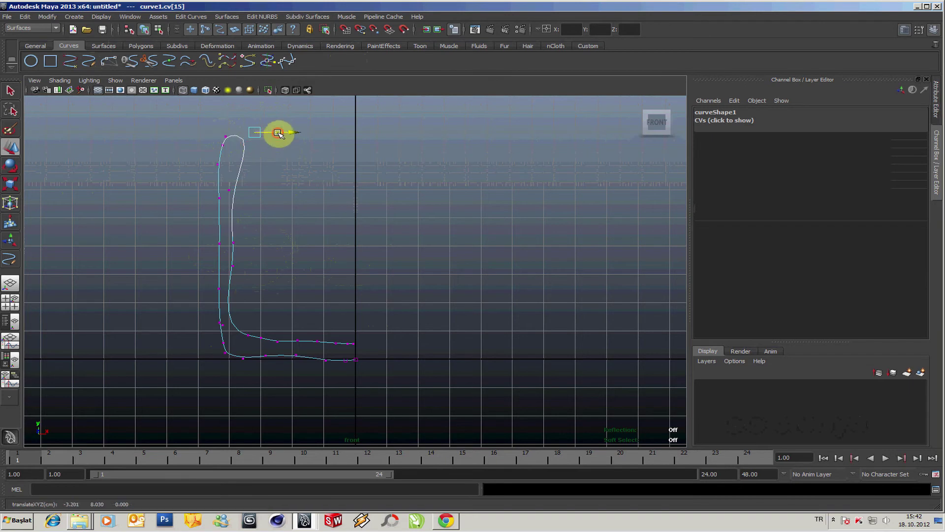
drag(277, 134, 271, 135)
click(318, 257)
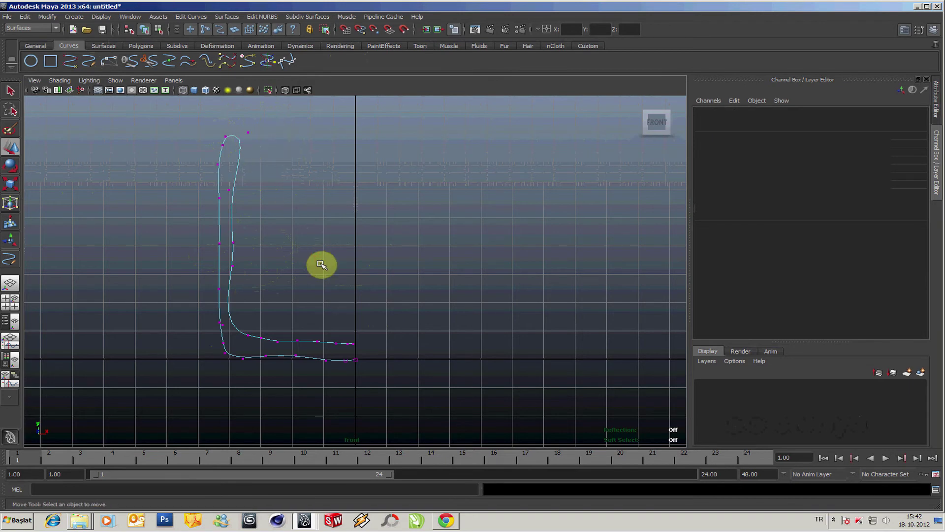
Maximise the perspective view, select curve1 as a whole object, and open the Surfaces menu.
key(space)
key(space)
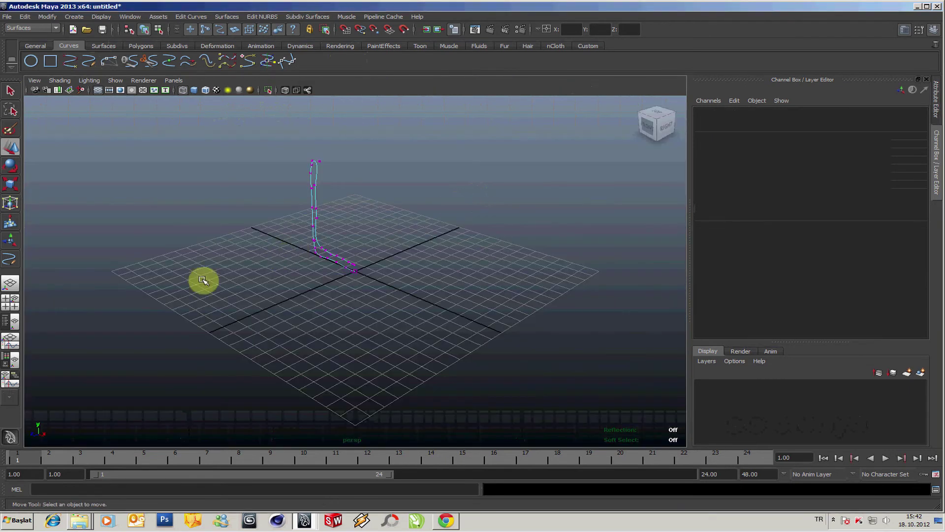
mouse_move(202, 278)
alt+mouse_down()
mouse_move(276, 295)
mouse_move(308, 271)
alt+mouse_up()
key(F8)
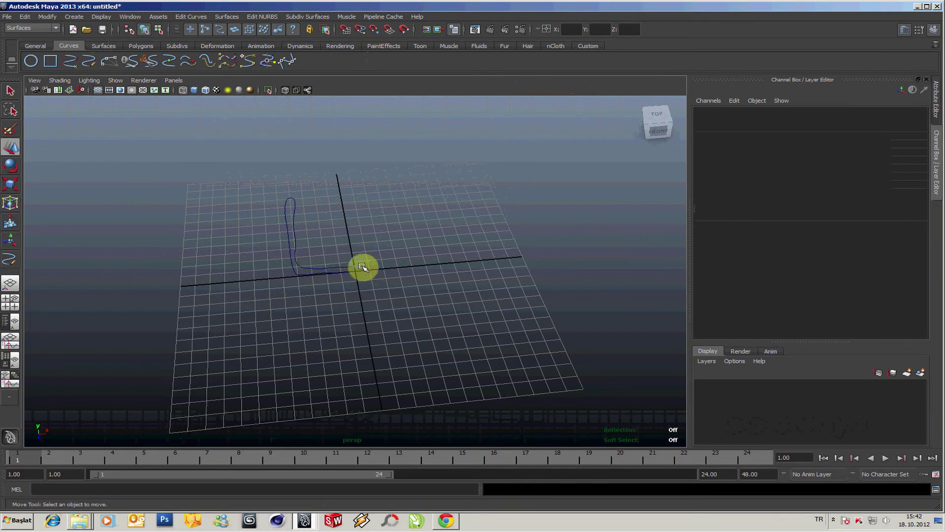
scroll(330, 292, up, 3)
click(330, 274)
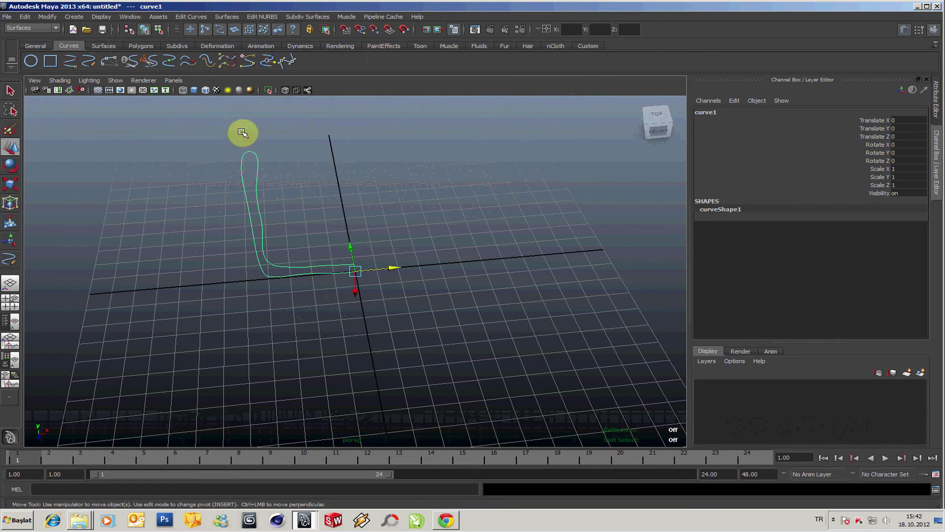
click(223, 18)
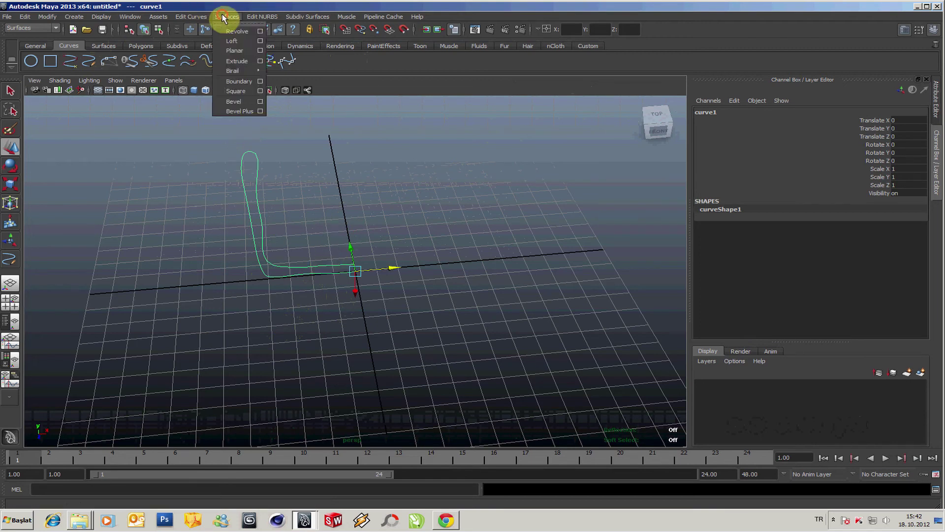
Set Revolve options to Y axis, 0–360° sweep and 11 segments, moving the dialog aside.
click(259, 31)
drag(559, 151, 438, 137)
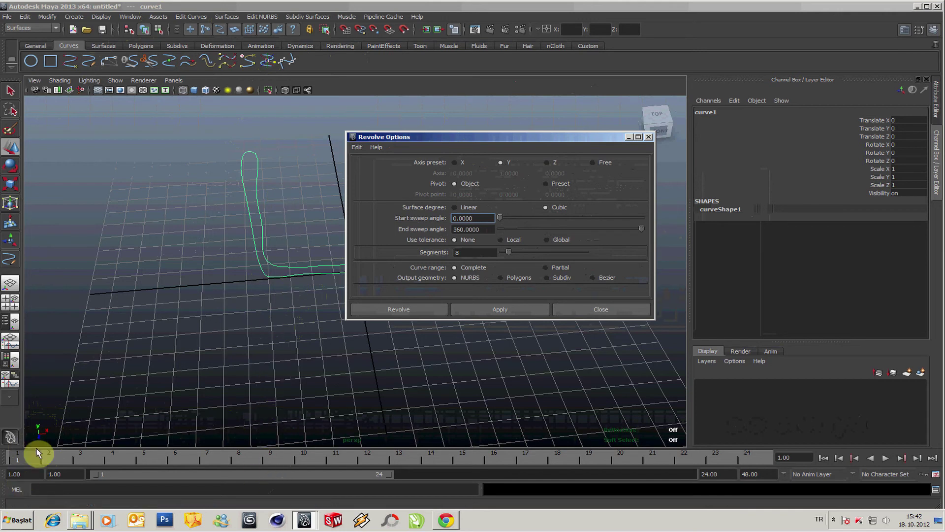
click(500, 162)
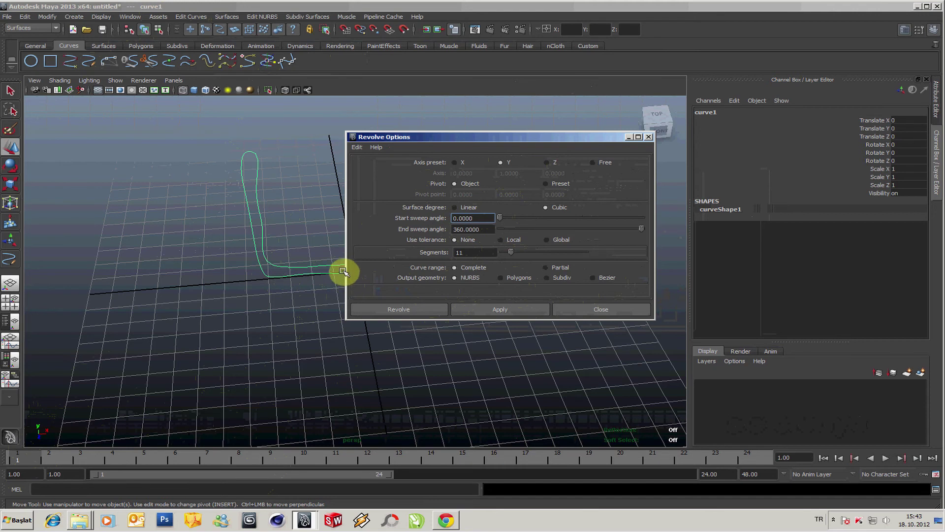
drag(473, 137, 615, 151)
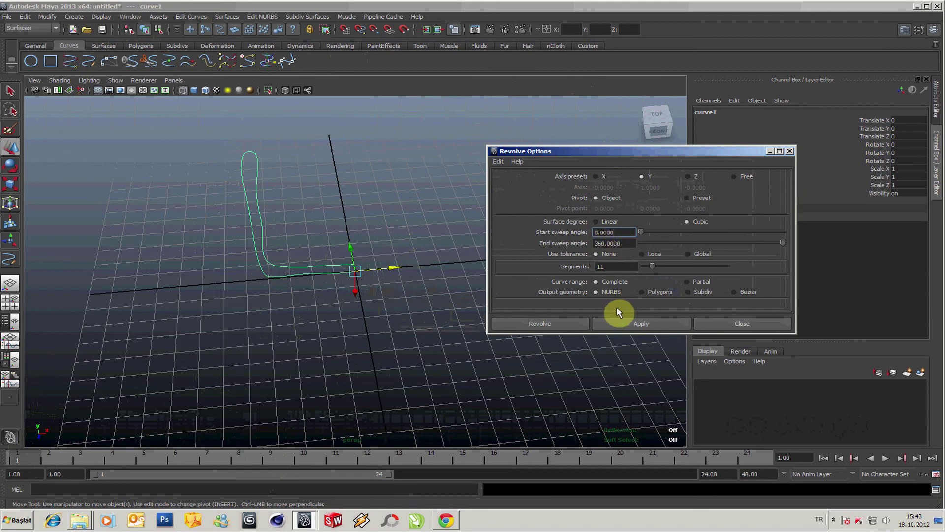
Revolve curve1 into a smooth-shaded cup surface and orbit to inspect it from below and above.
click(624, 321)
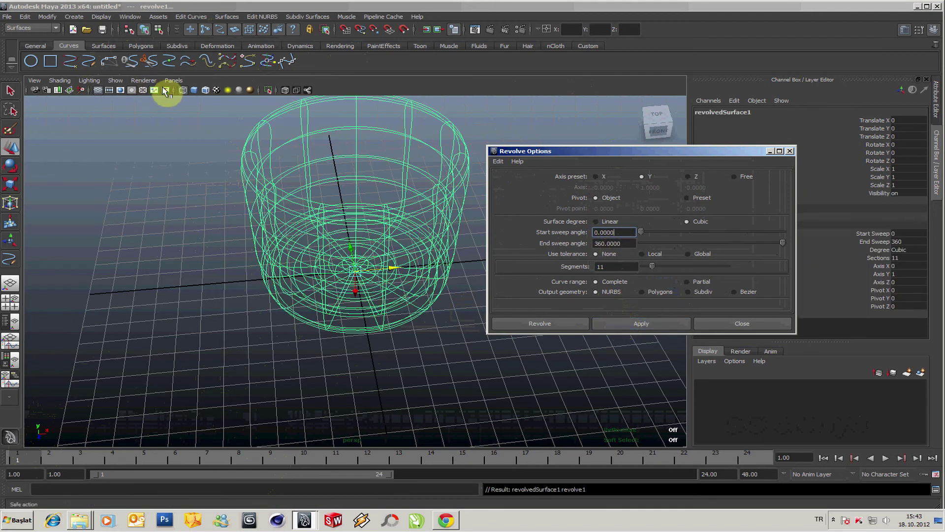
click(194, 90)
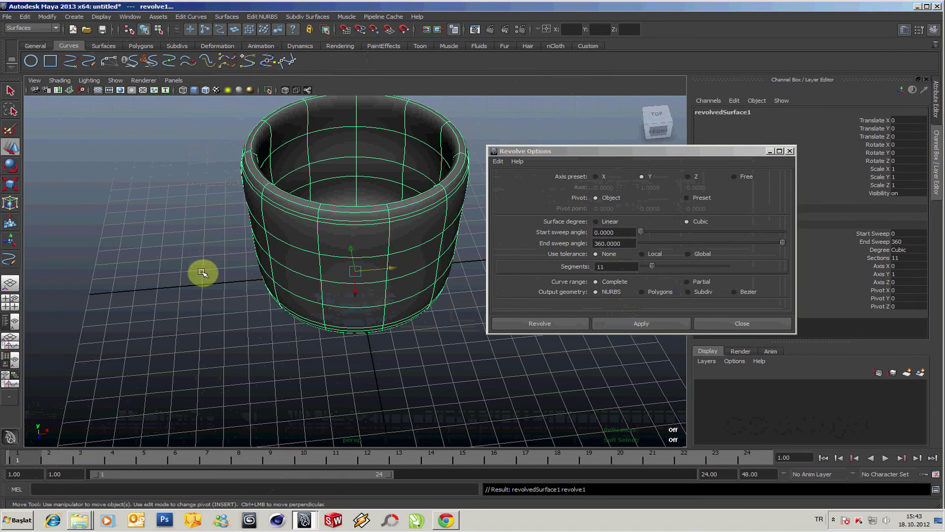
mouse_move(202, 272)
alt+mouse_down()
mouse_move(216, 152)
mouse_move(228, 287)
alt+mouse_up()
alt+middle_drag(228, 287, 218, 312)
mouse_move(219, 312)
alt+mouse_down()
mouse_move(179, 317)
mouse_move(160, 282)
mouse_move(166, 291)
mouse_move(276, 245)
mouse_move(293, 251)
mouse_move(281, 229)
mouse_move(288, 217)
mouse_move(282, 226)
mouse_move(324, 197)
mouse_move(363, 193)
mouse_move(359, 131)
mouse_move(341, 195)
mouse_move(294, 243)
mouse_move(280, 243)
mouse_move(287, 184)
mouse_move(267, 266)
mouse_move(276, 226)
mouse_move(299, 217)
mouse_move(238, 206)
mouse_move(247, 217)
alt+mouse_up()
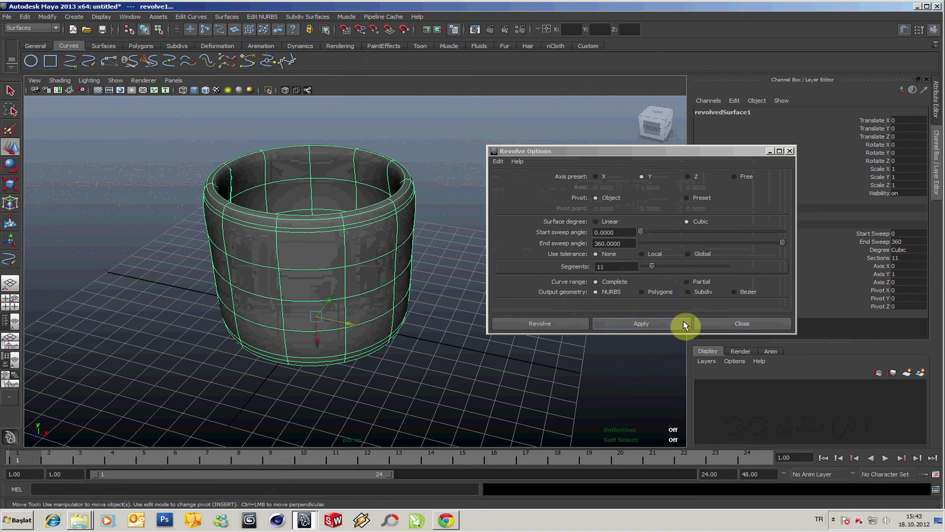
Close Revolve Options and undo the revolve, leaving only the profile curve.
click(719, 326)
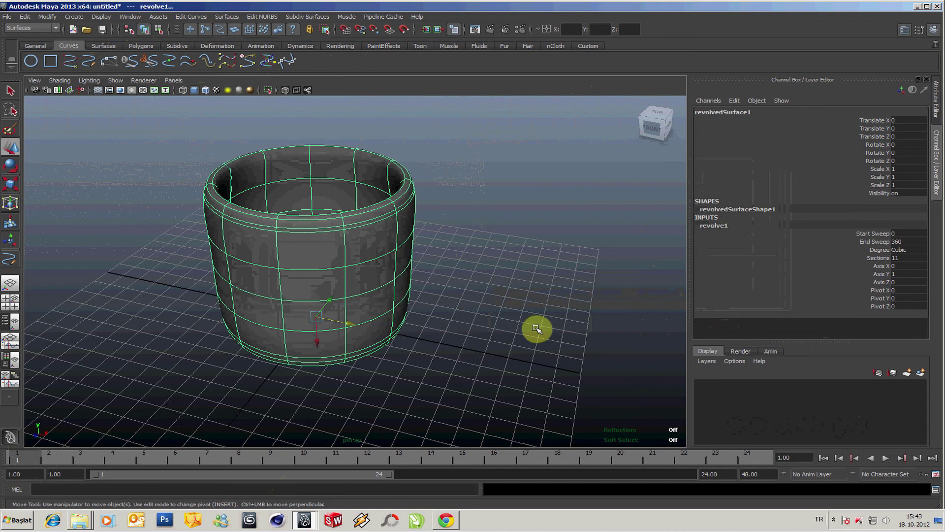
key(ctrl+z)
mouse_move(390, 243)
alt+mouse_down()
mouse_move(448, 238)
mouse_move(424, 234)
alt+mouse_up()
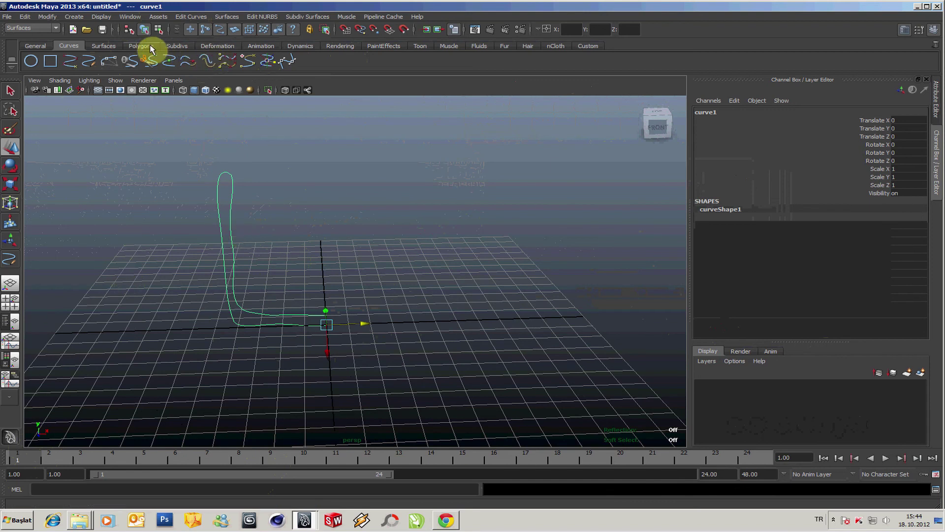
Bring back the 11-section revolvedSurface1 cup from the Surfaces shelf and orbit around it.
click(104, 47)
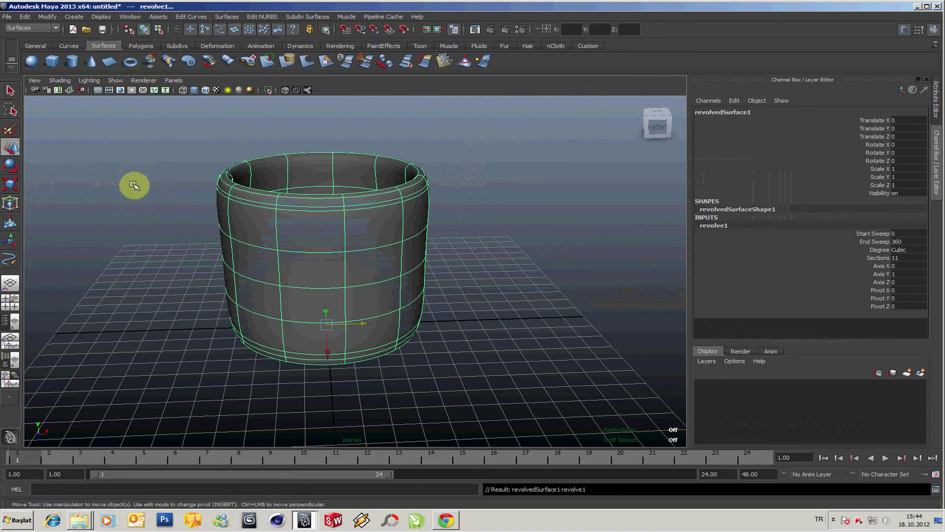
mouse_move(133, 186)
alt+mouse_down()
mouse_move(175, 223)
mouse_move(179, 107)
mouse_move(193, 204)
mouse_move(189, 193)
alt+mouse_up()
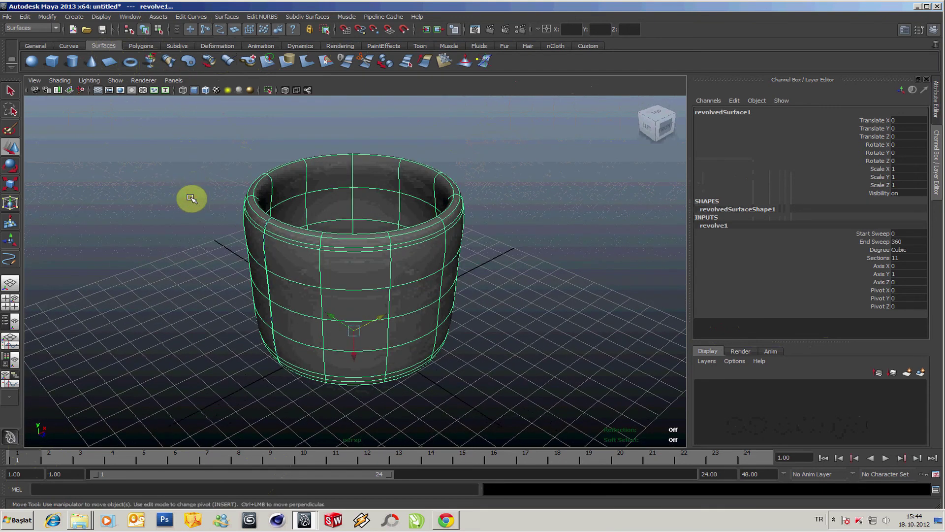
click(837, 525)
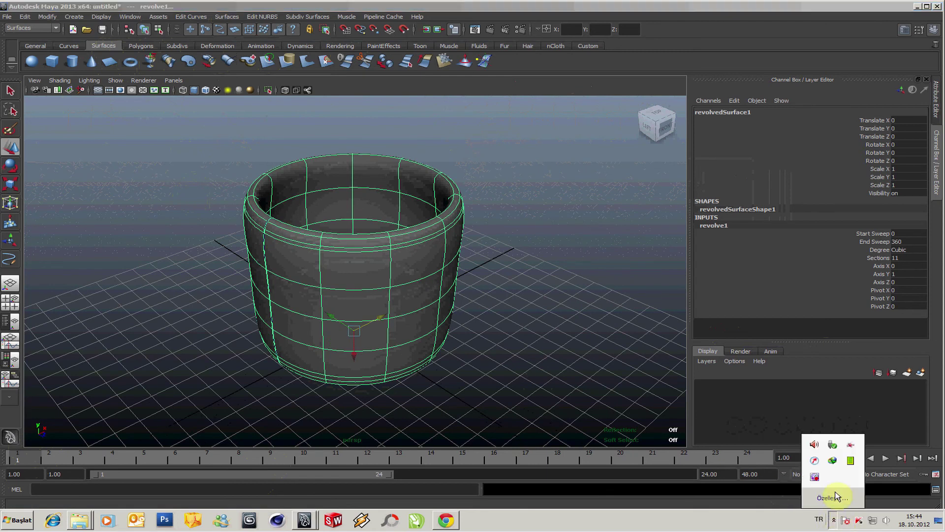